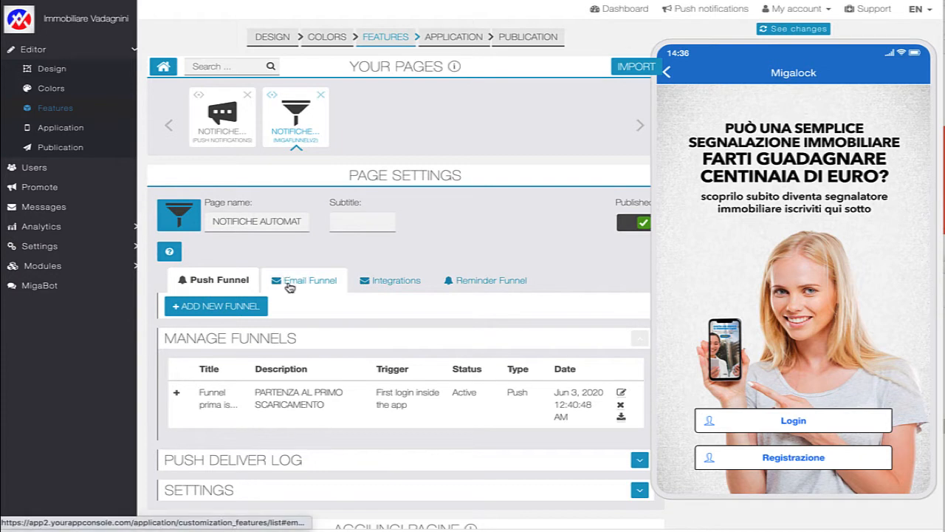
# Open the "Funnel Email landing pages" funnel for editing in the Email Funnel section
pyautogui.click(289, 283)
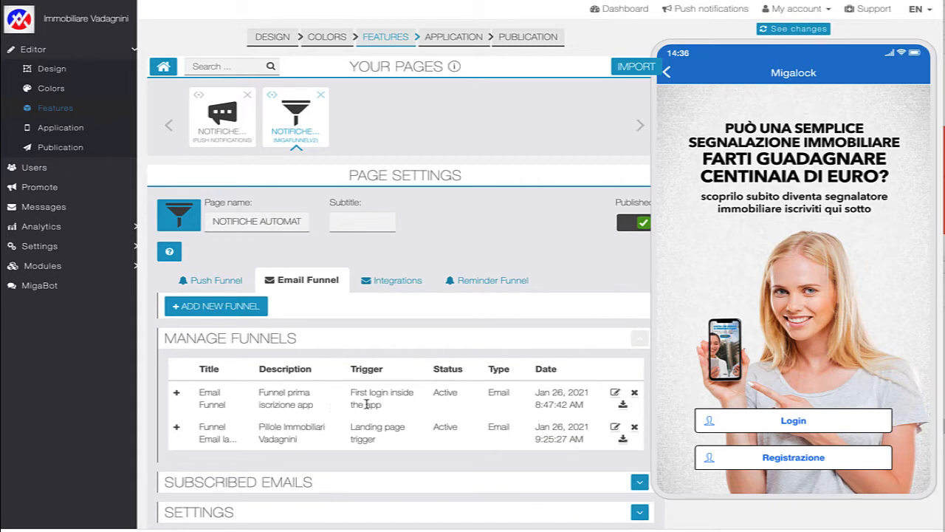
pyautogui.click(615, 428)
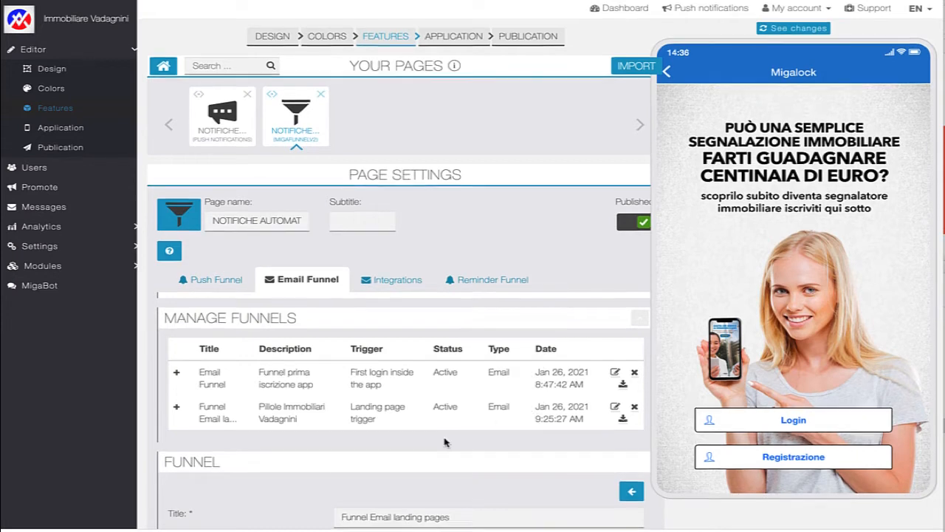
pyautogui.scroll(-4, 445, 441)
# Keep Landing page trigger as the funnel's trigger and select the entire landing page source code
pyautogui.click(414, 325)
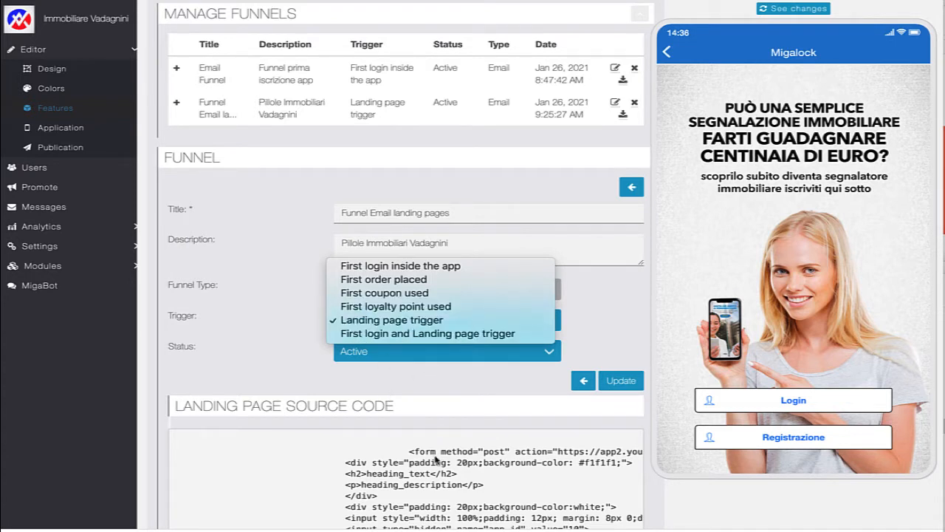
pyautogui.click(409, 319)
pyautogui.scroll(-3, 401, 260)
pyautogui.moveTo(401, 260); pyautogui.dragTo(502, 450)
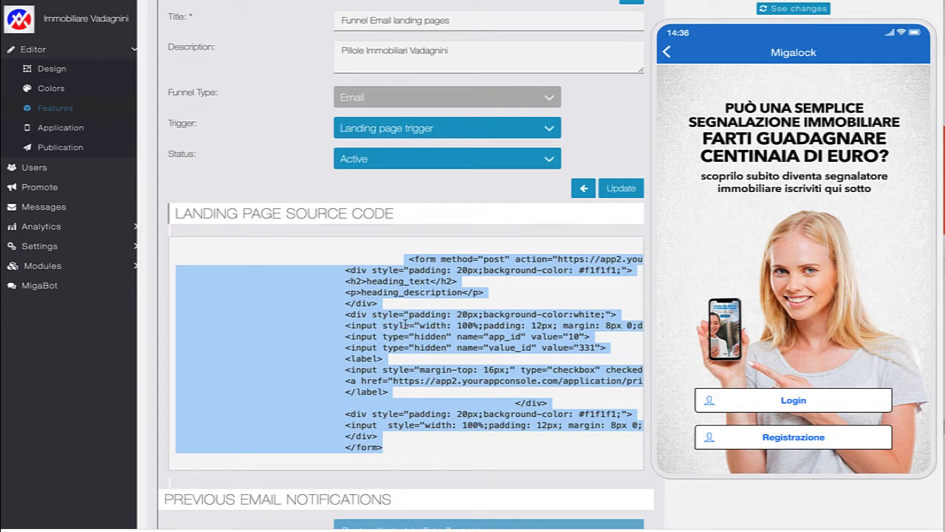
# Review the funnel's email notifications from the welcome email onward, checking their start delays, subjects and messages
pyautogui.scroll(-3, 432, 395)
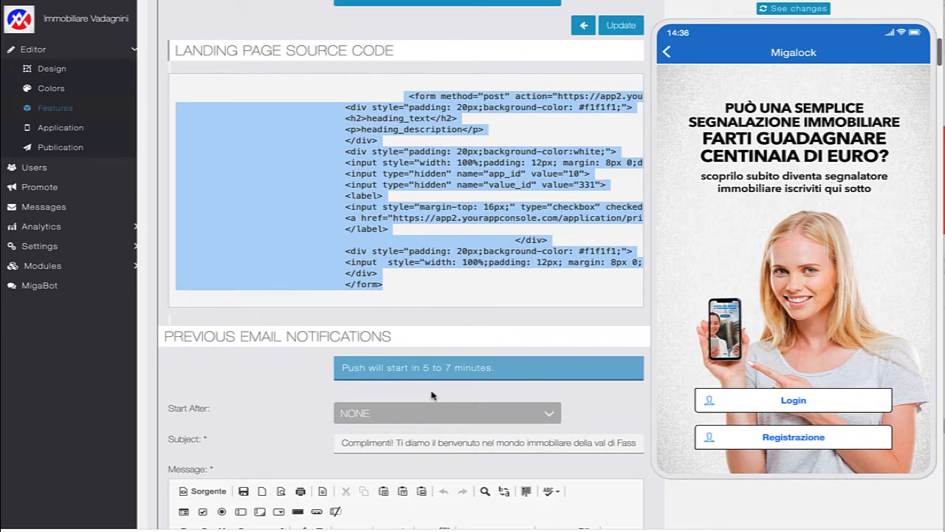
pyautogui.scroll(-2, 432, 394)
pyautogui.scroll(-15, 432, 392)
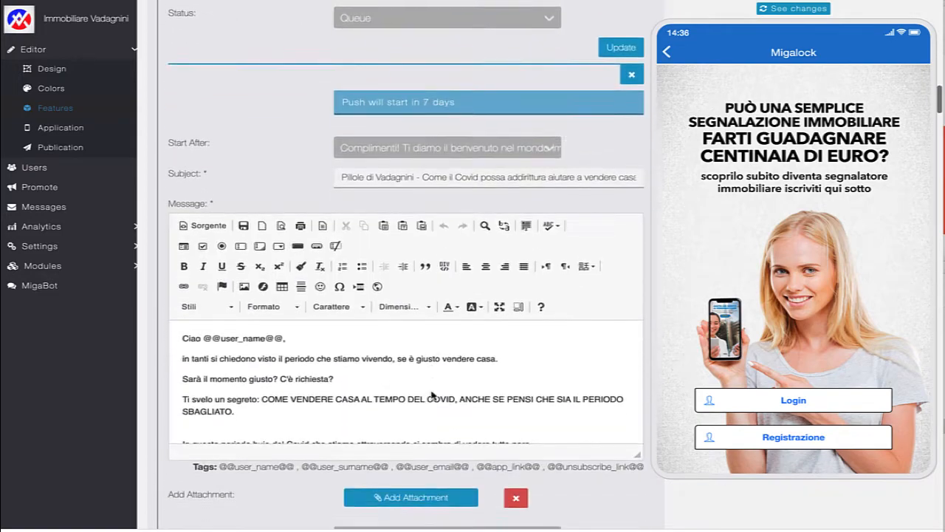
pyautogui.scroll(-20, 652, 427)
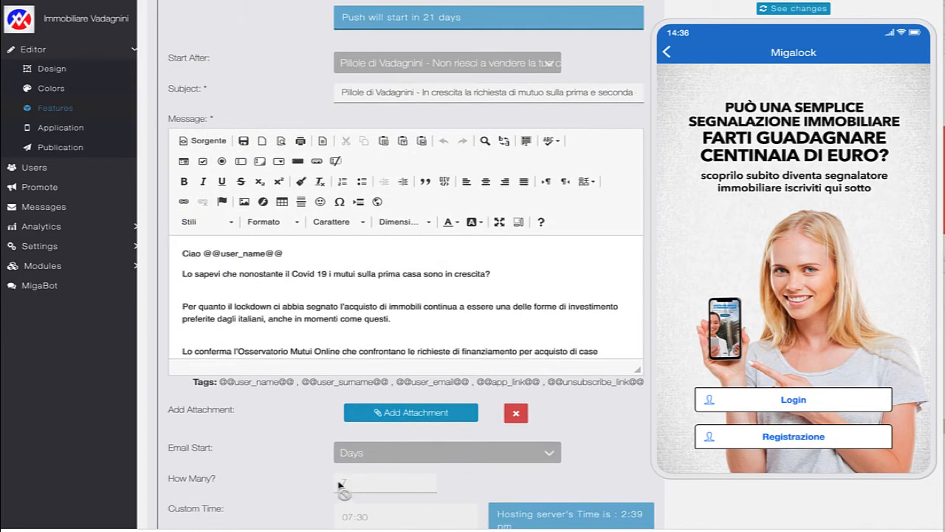
pyautogui.scroll(10, 409, 493)
pyautogui.scroll(20, 409, 494)
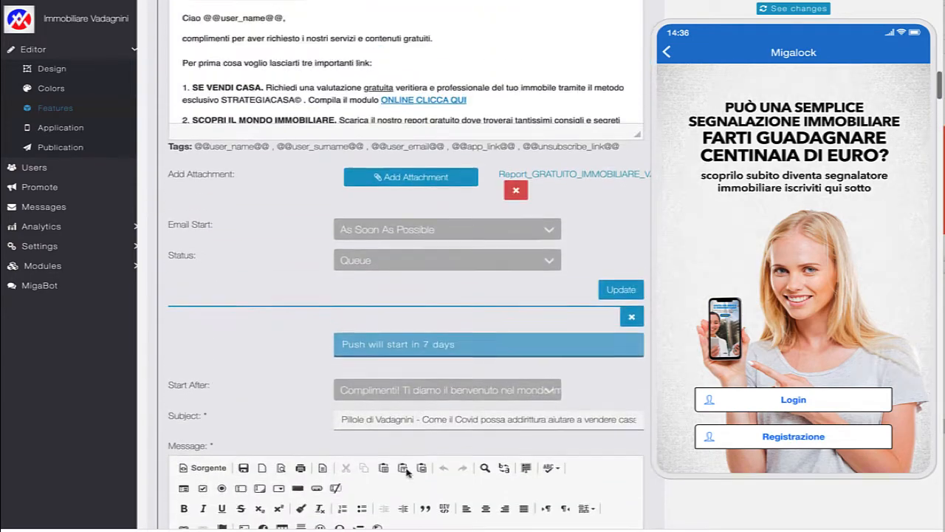
pyautogui.scroll(3, 410, 431)
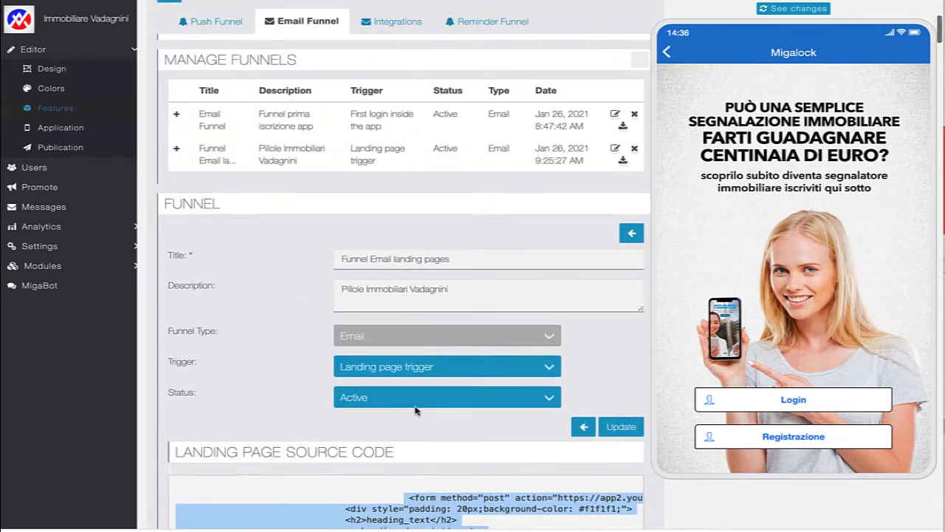
# Check the funnel's available trigger options and examine the timing, attachments and contents of its follow-up emails
pyautogui.click(423, 370)
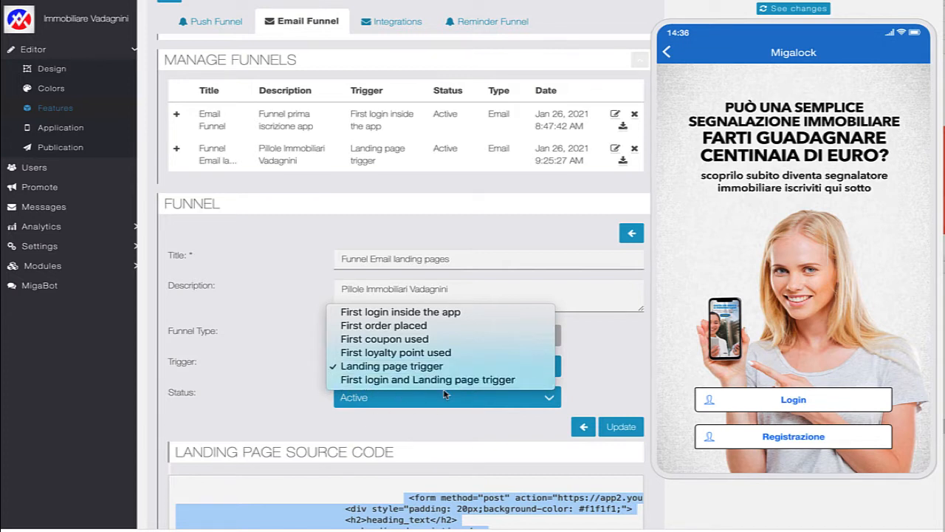
pyautogui.click(356, 420)
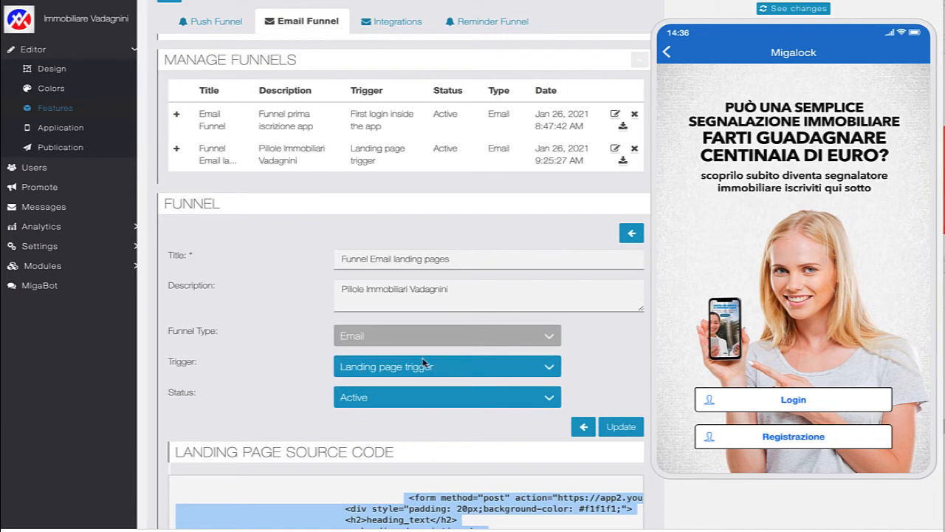
pyautogui.scroll(-20, 394, 402)
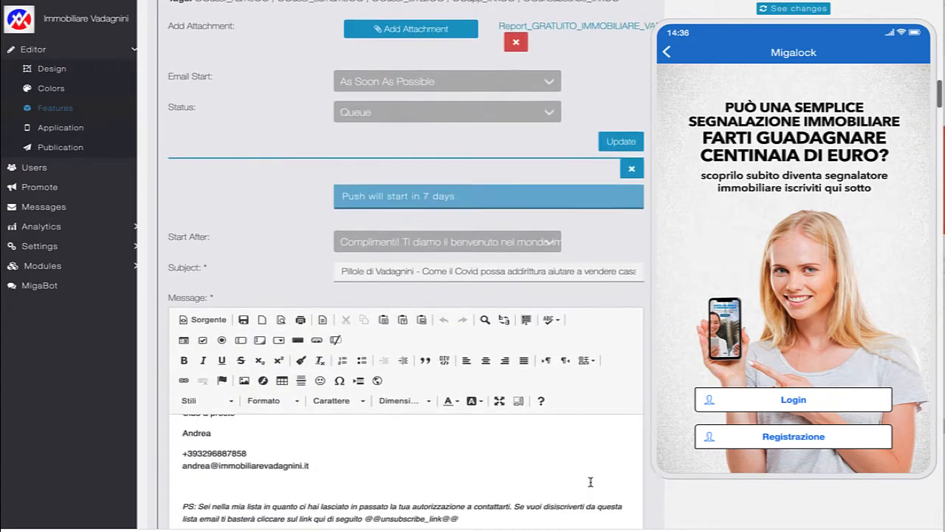
pyautogui.scroll(-20, 627, 499)
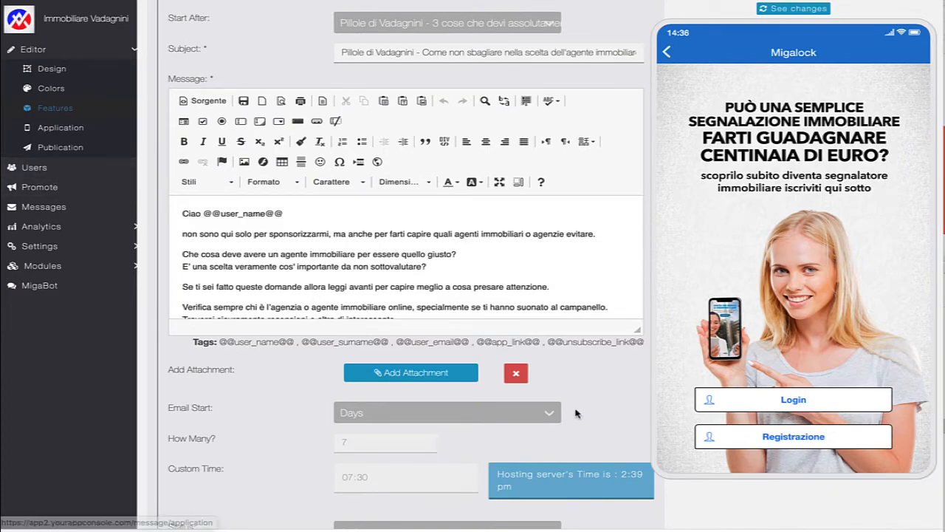
pyautogui.scroll(-15, 569, 407)
pyautogui.scroll(-20, 573, 409)
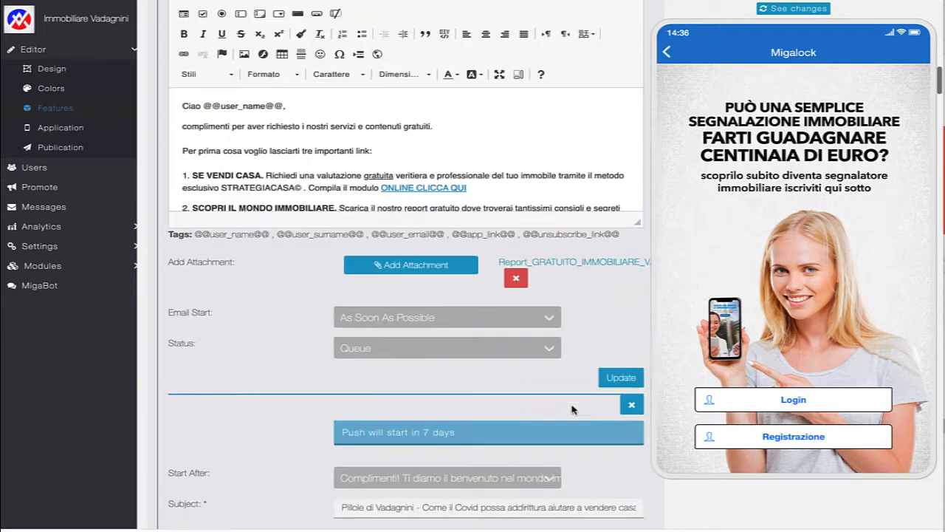
# Reselect the full form code in the Landing Page Source Code block
pyautogui.scroll(2, 573, 409)
pyautogui.click(410, 317)
pyautogui.moveTo(410, 316); pyautogui.dragTo(583, 514)
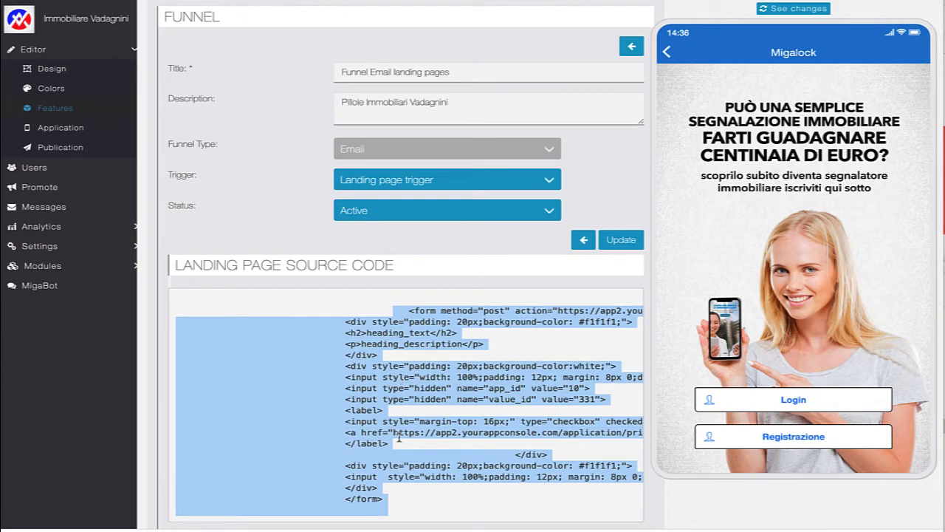
# Expand the Subscribed Emails list beneath the funnel's email notifications
pyautogui.scroll(-15, 412, 449)
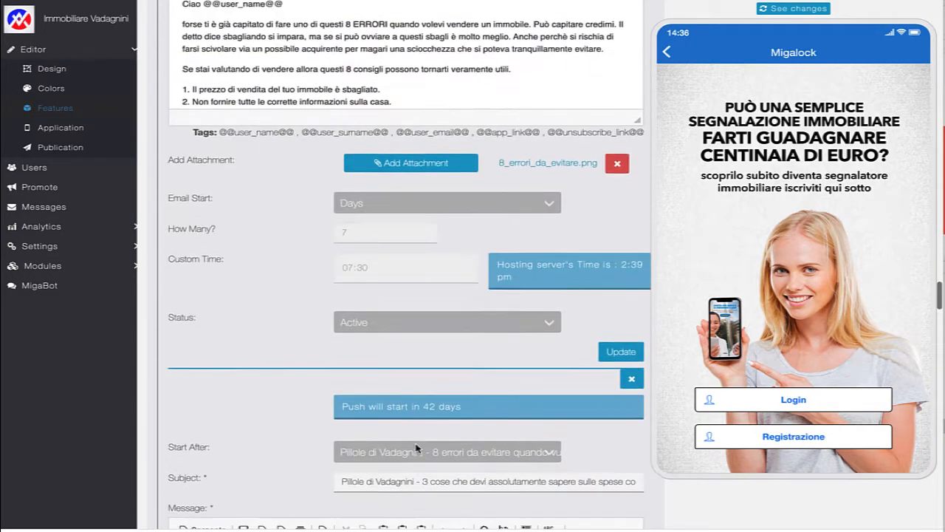
pyautogui.scroll(-10, 418, 447)
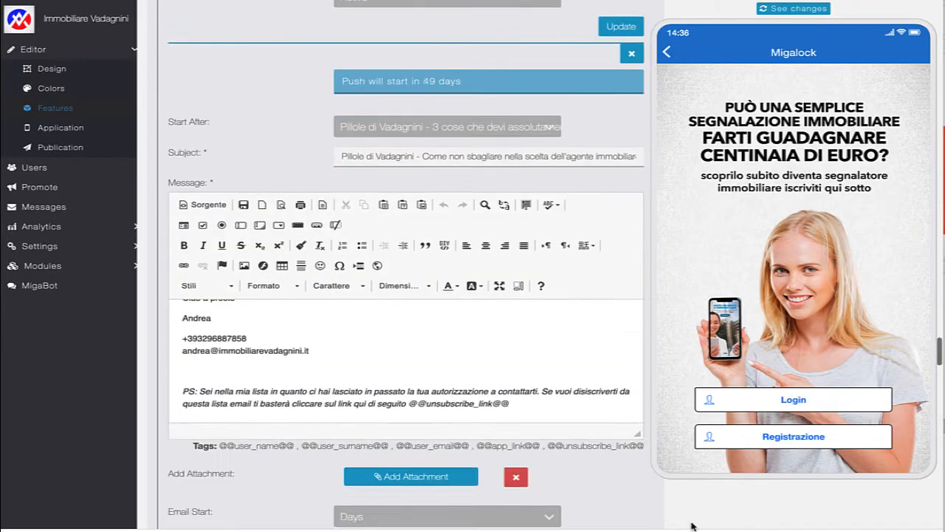
pyautogui.scroll(-10, 655, 487)
pyautogui.scroll(5, 491, 319)
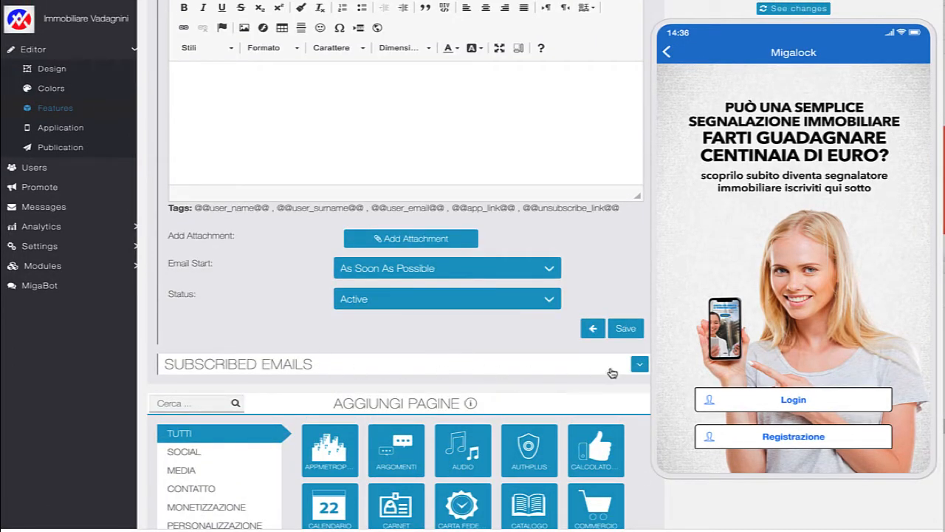
pyautogui.click(639, 364)
pyautogui.scroll(-4, 527, 416)
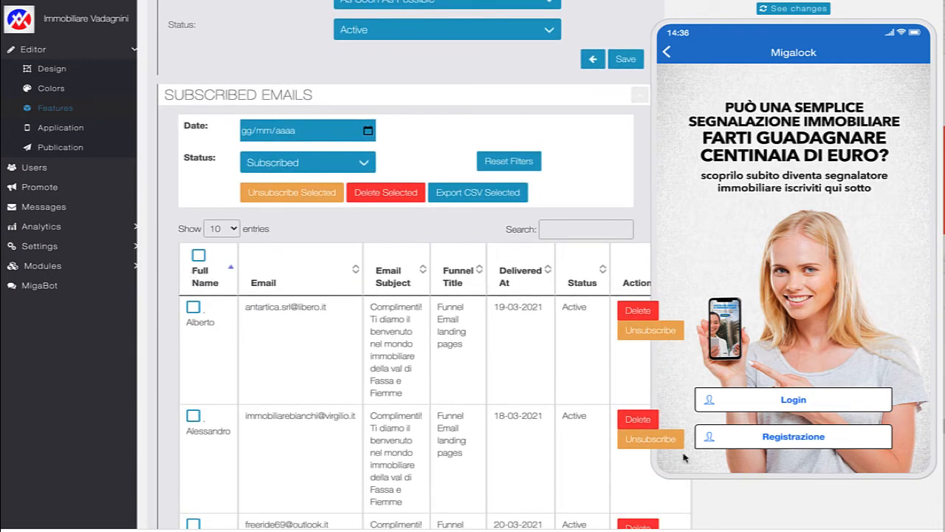
# Select the first two subscribers in the Subscribed Emails list
pyautogui.press('super+minus')
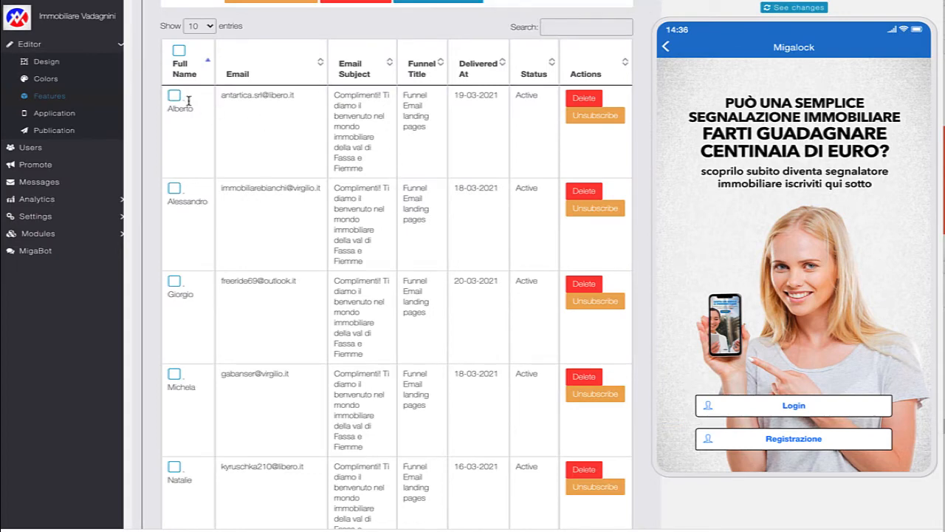
pyautogui.scroll(3, 185, 100)
pyautogui.click(174, 269)
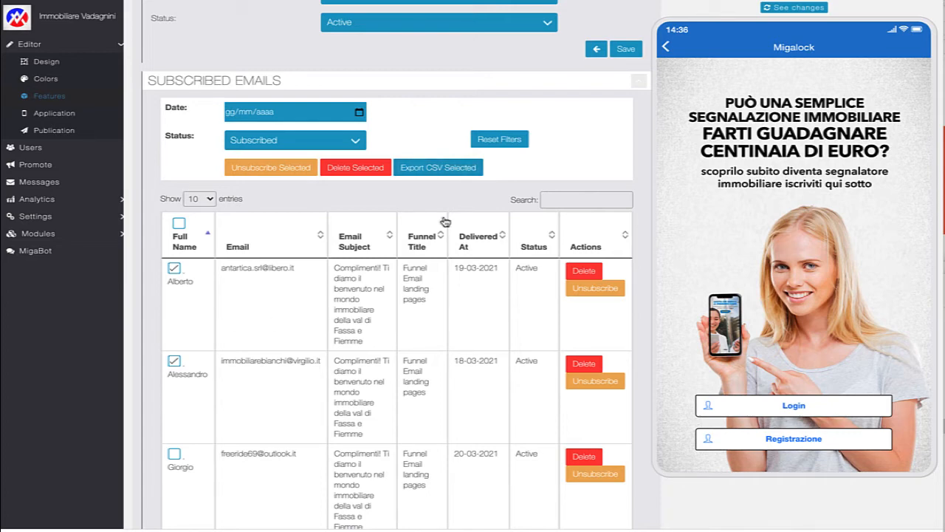
# Look back through the email sequence from the last scheduled message up to the Manage Funnels list
pyautogui.scroll(10, 371, 393)
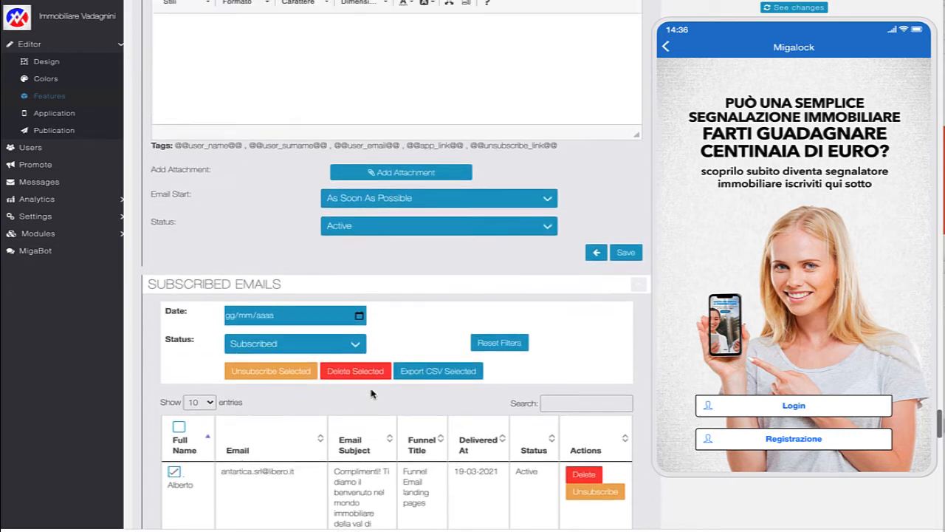
pyautogui.scroll(10, 370, 393)
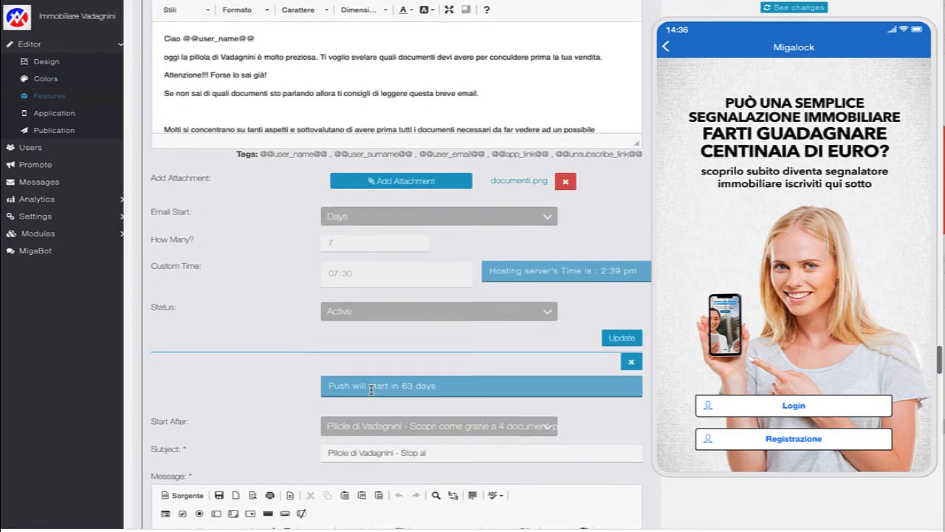
pyautogui.scroll(10, 372, 389)
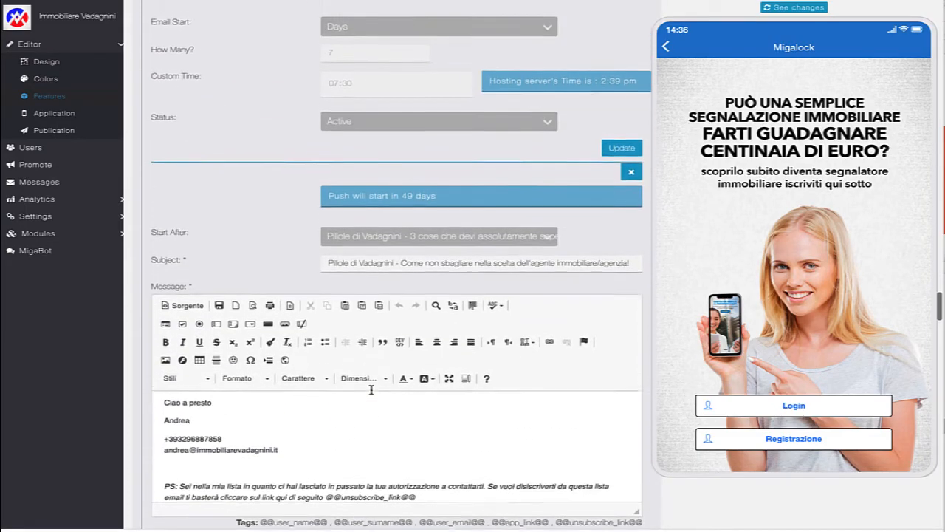
pyautogui.scroll(10, 371, 392)
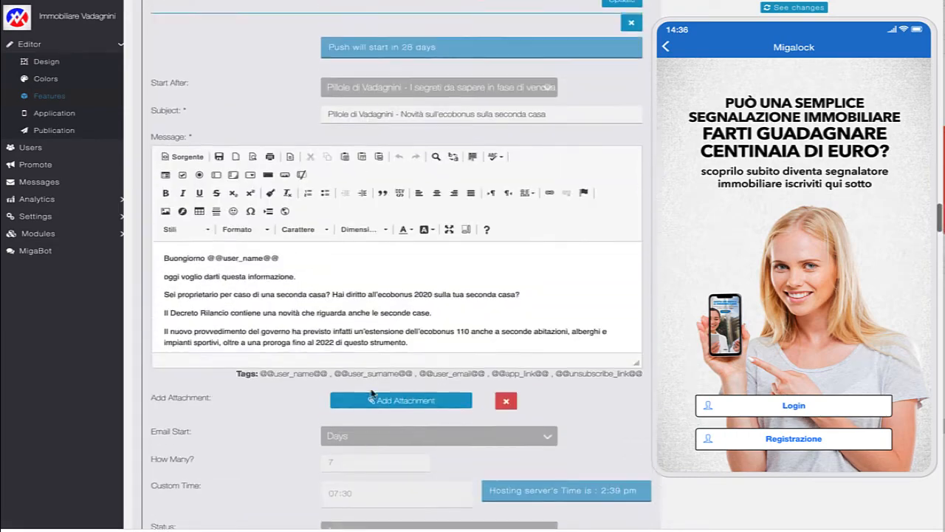
pyautogui.scroll(10, 372, 390)
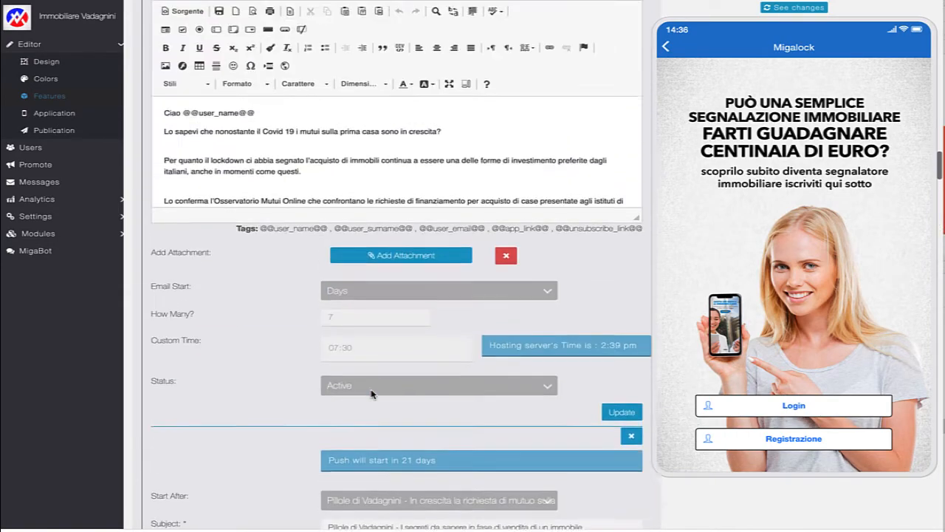
pyautogui.scroll(10, 371, 390)
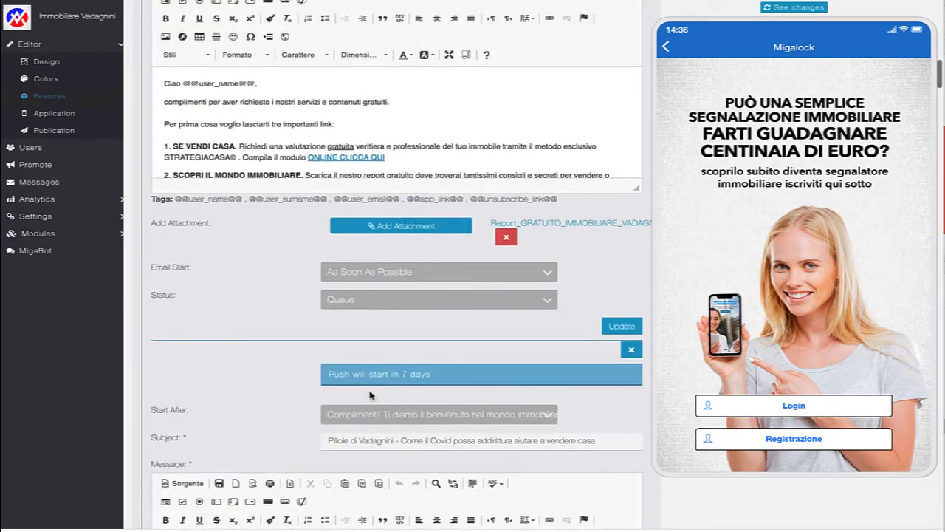
pyautogui.scroll(5, 371, 396)
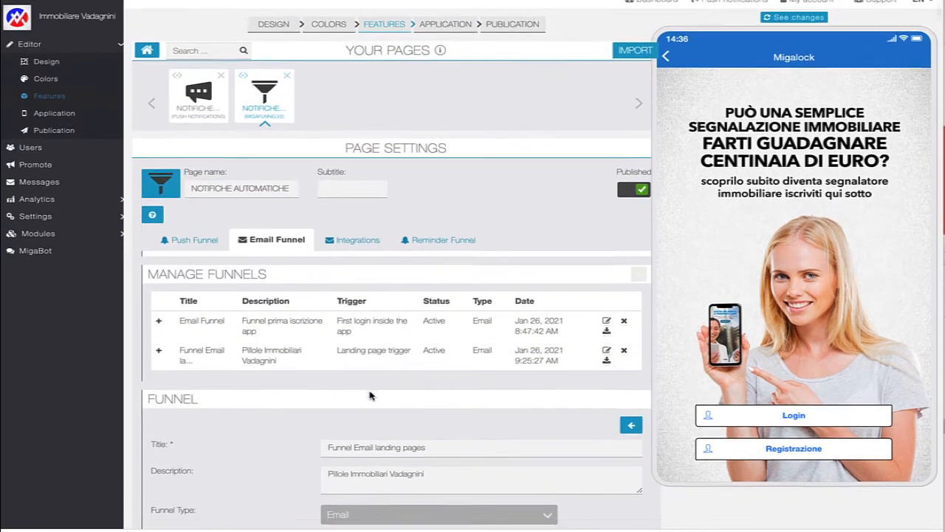
# Leave the funnel editor, expand the email funnel Settings and set the SMTP server to Custom SMTP server
pyautogui.scroll(-5, 369, 392)
pyautogui.scroll(5, 369, 392)
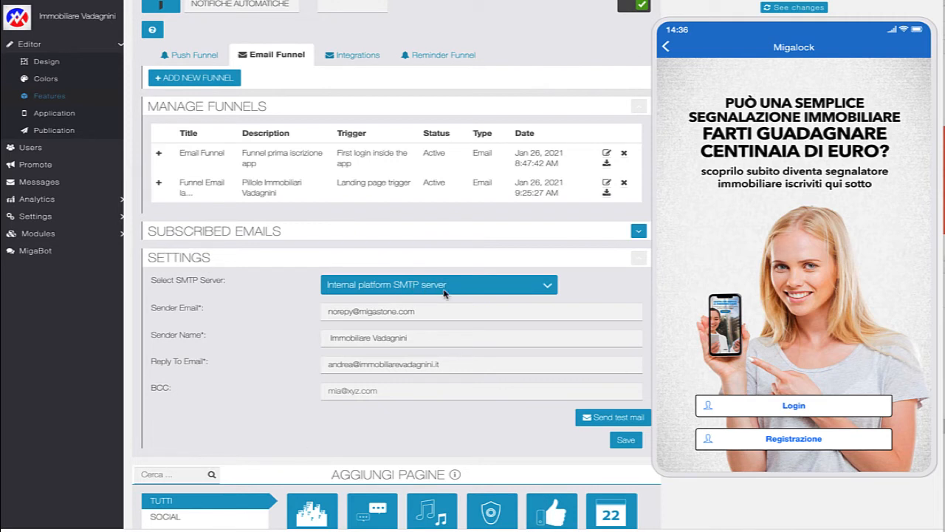
pyautogui.click(468, 296)
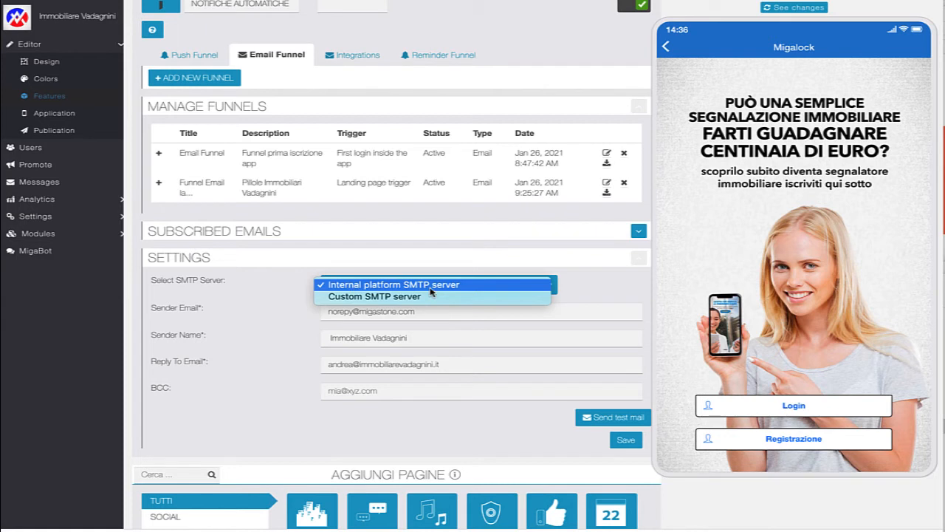
pyautogui.click(468, 337)
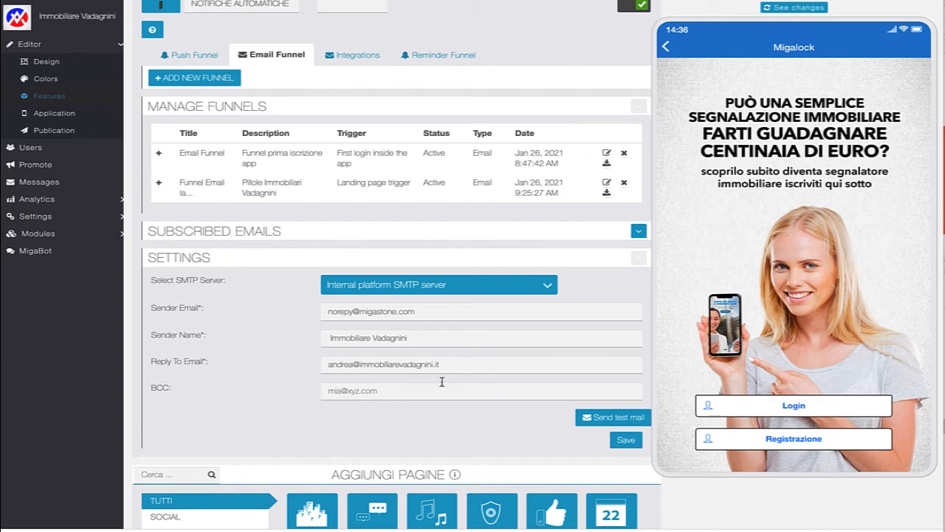
pyautogui.click(500, 292)
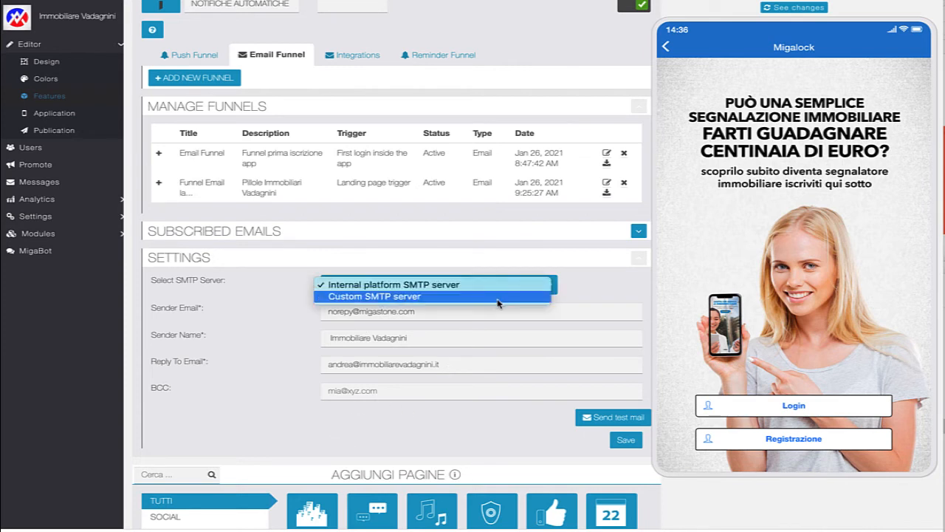
pyautogui.click(498, 298)
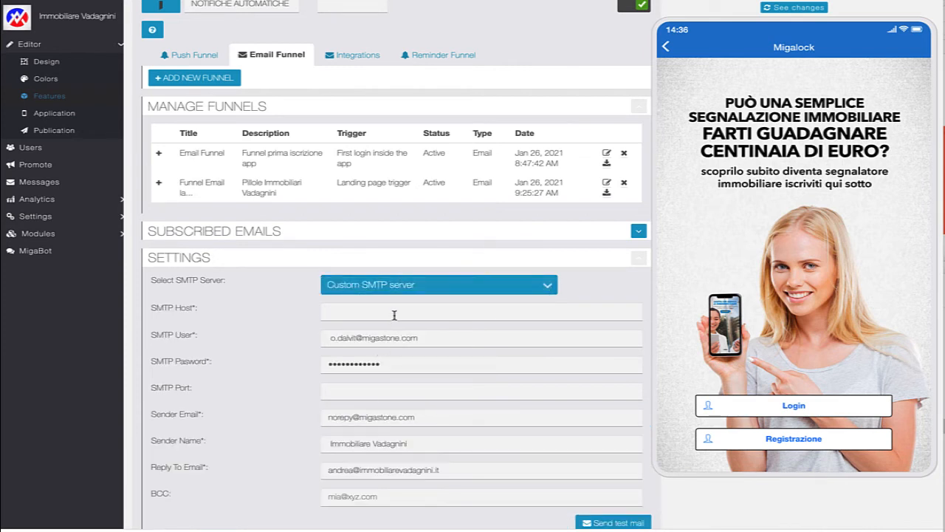